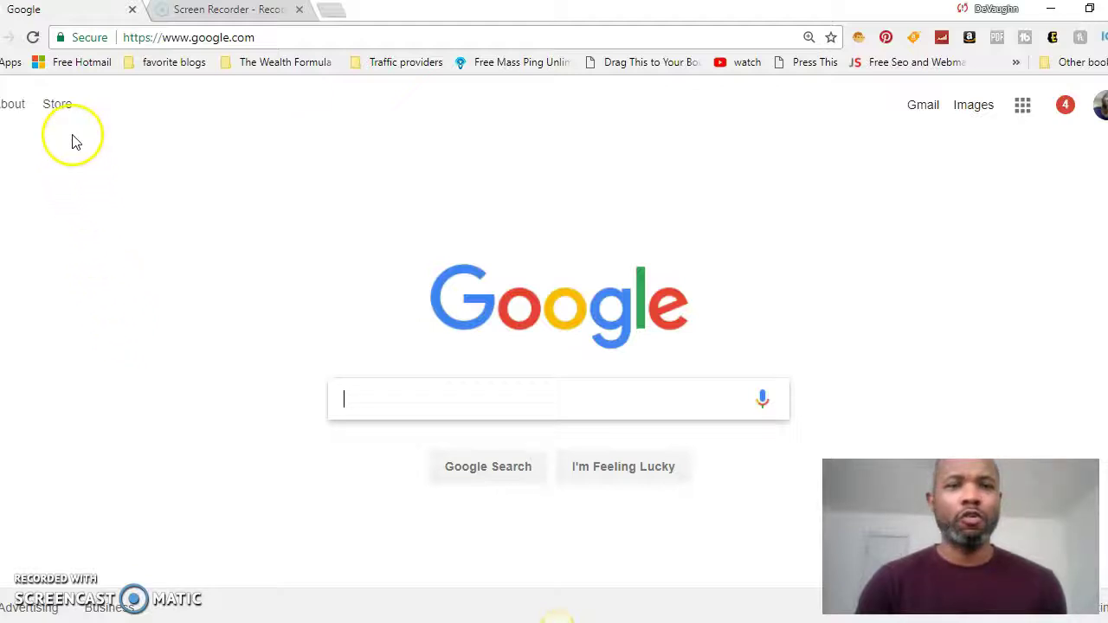
Launch Google Sheets from Chrome's installed apps list.
left_click(13, 67)
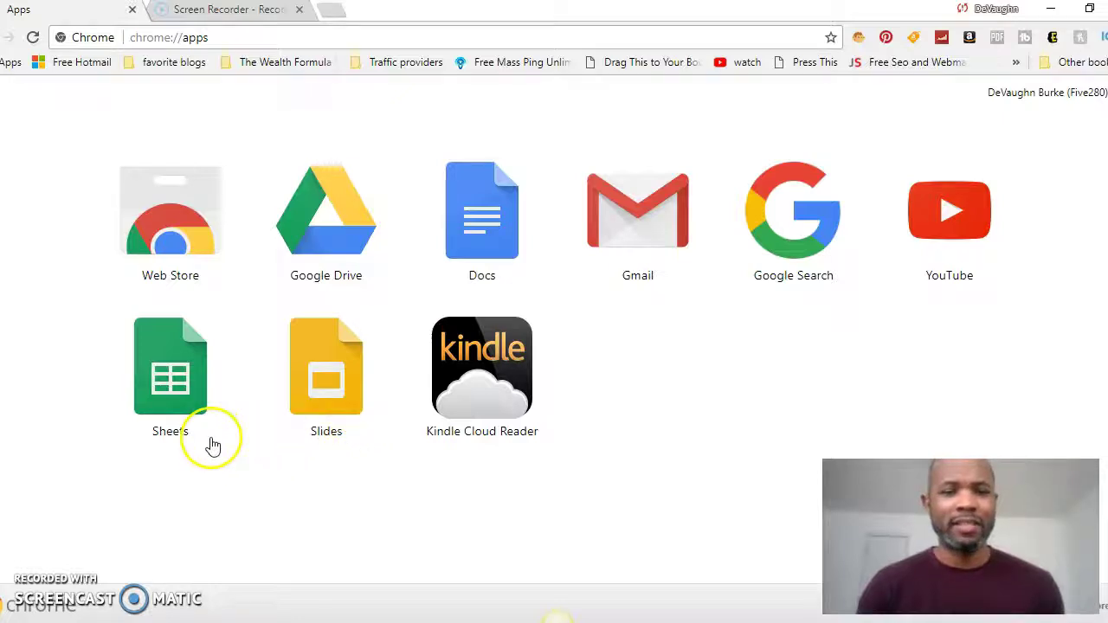
left_click(170, 374)
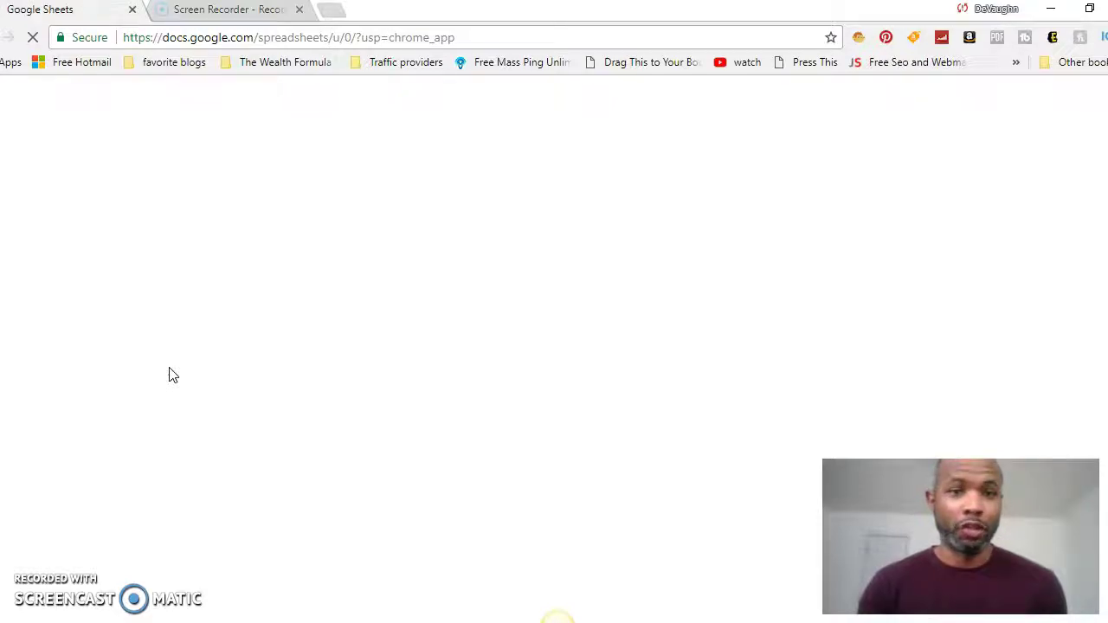
Close the Screen Recorder tab and let the Sheets home page load its recent files.
left_click(299, 10)
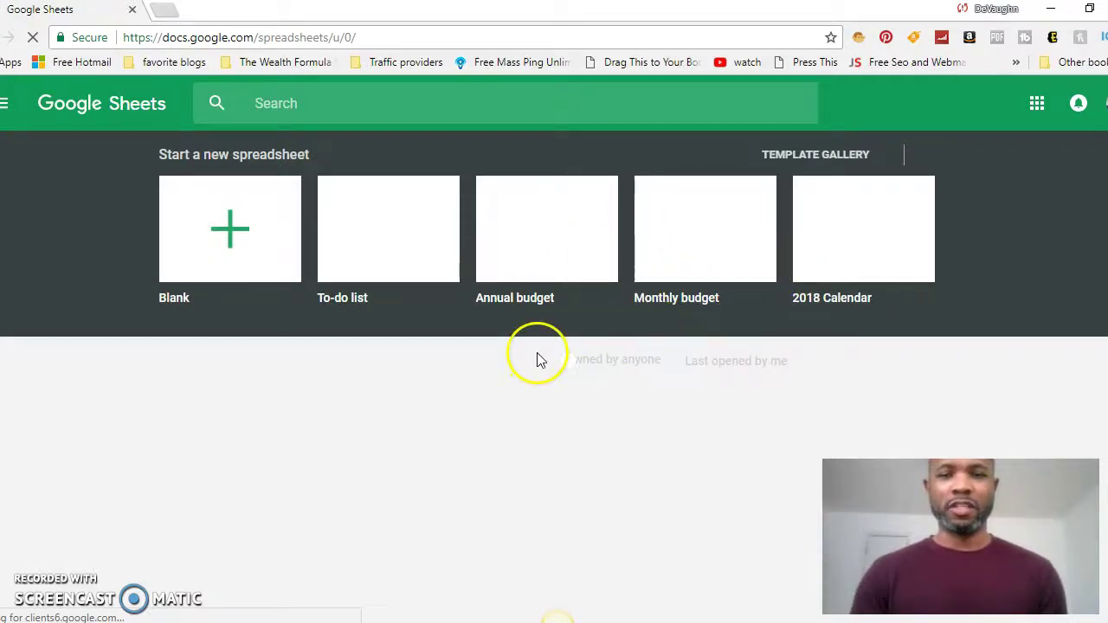
left_click(337, 403)
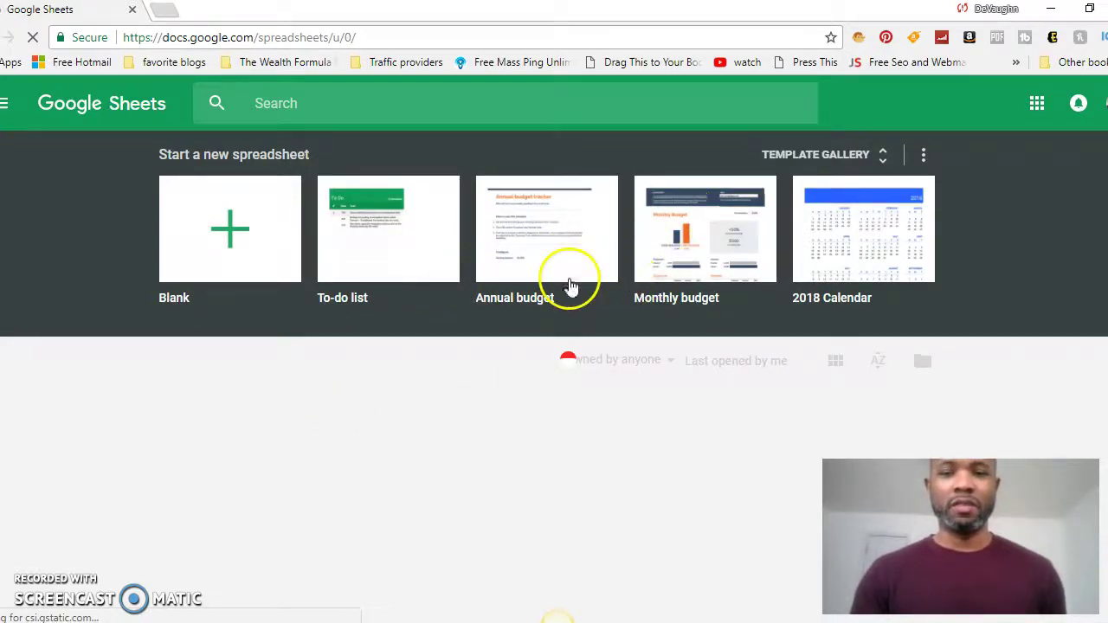
left_click(527, 262)
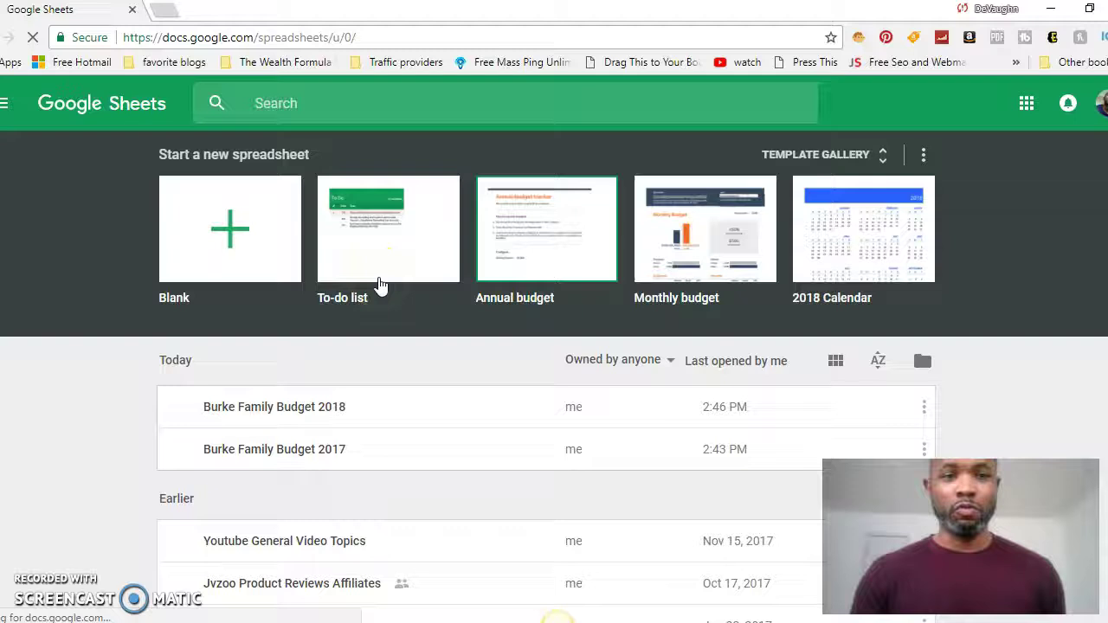
left_click(249, 337)
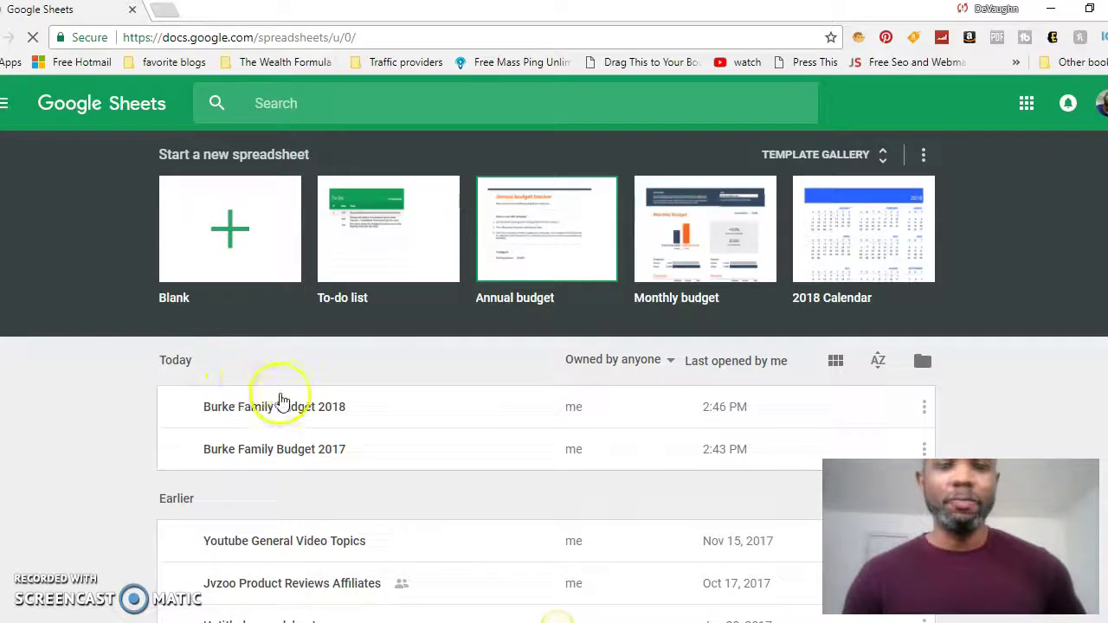
Open 'Burke Family Budget 2018' from the Today list.
left_click(289, 413)
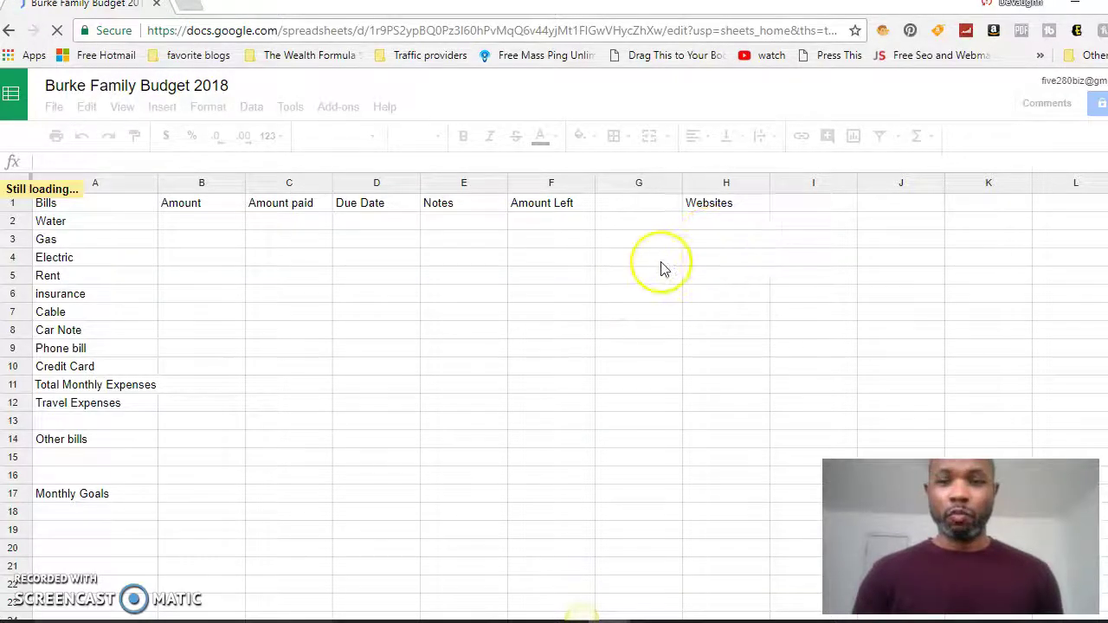
left_click(525, 416)
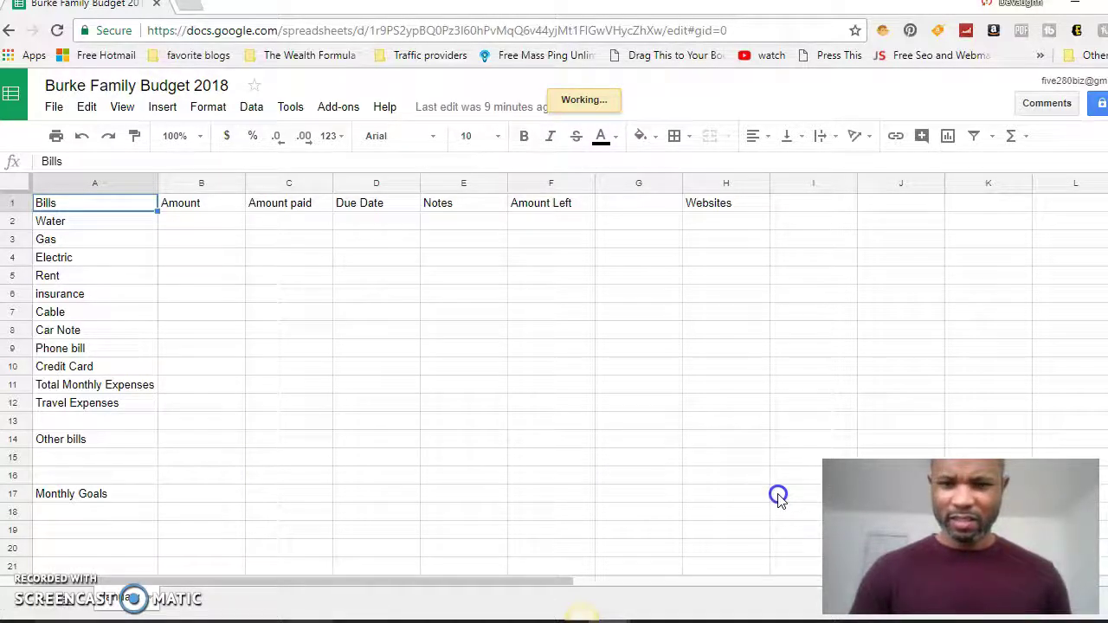
Select the budget table A1:H17, copy it with Ctrl+C, and switch to the new sheet.
left_click(749, 501, "shift")
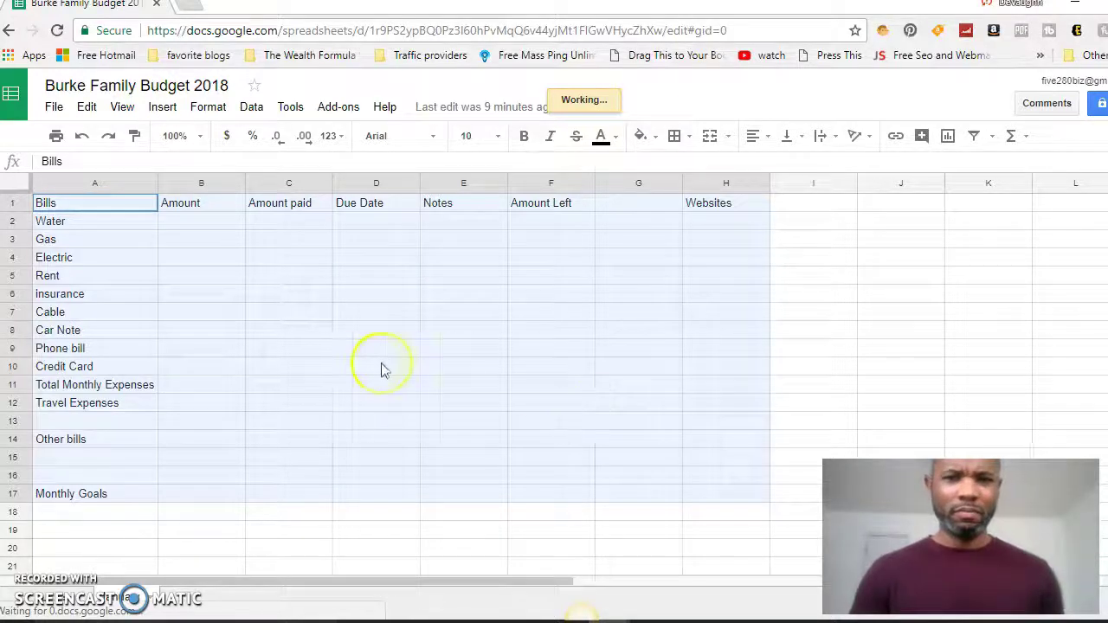
right_click(317, 365)
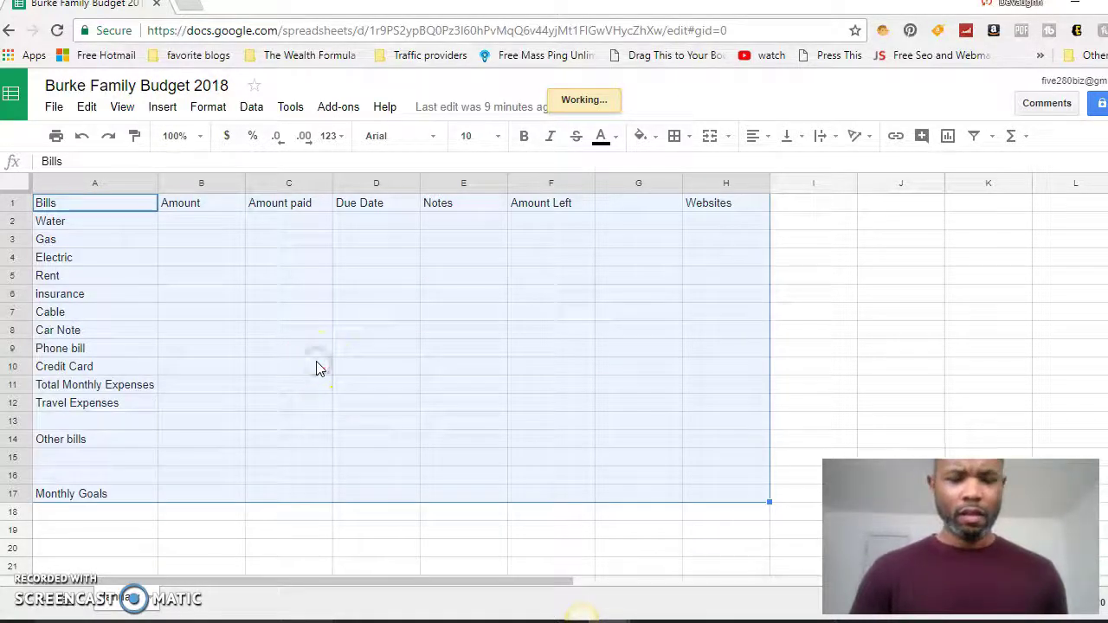
right_click(317, 368)
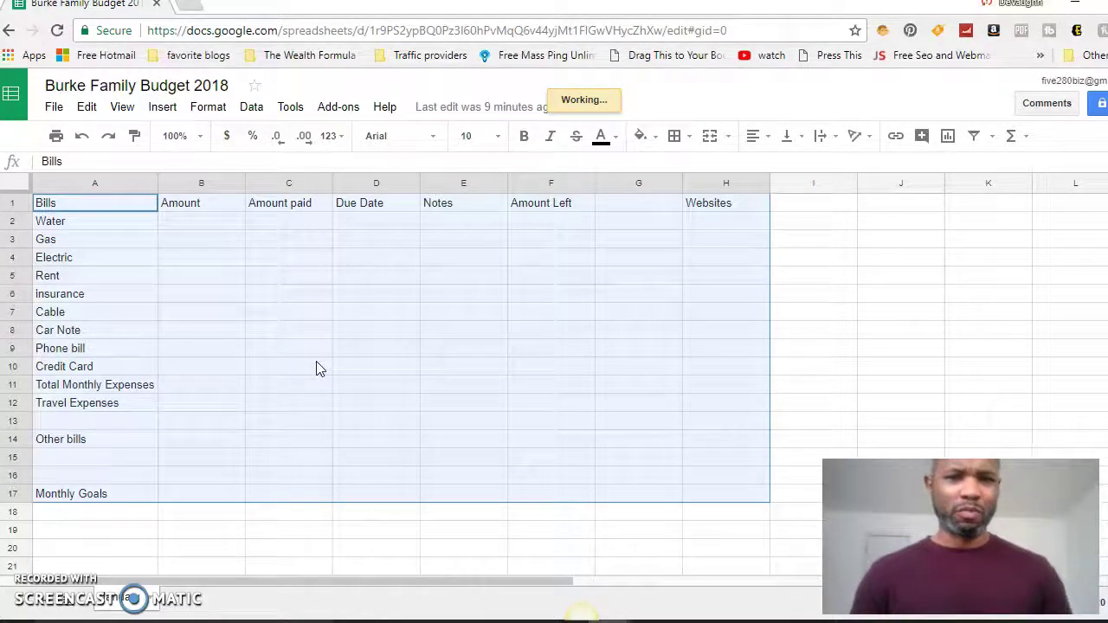
right_click(317, 369)
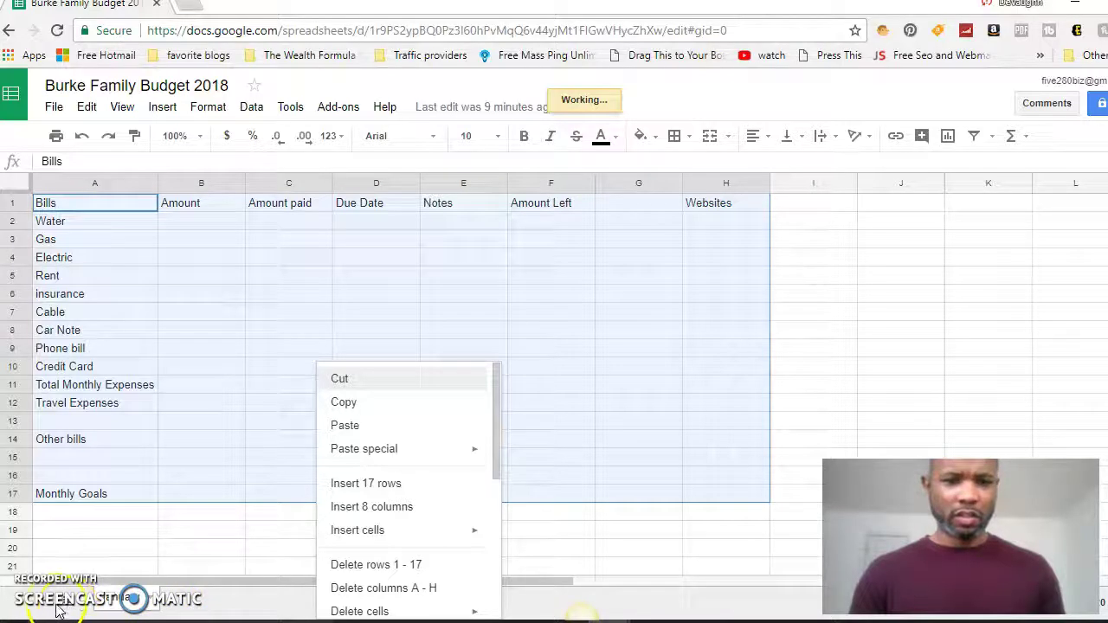
key("ctrl+c")
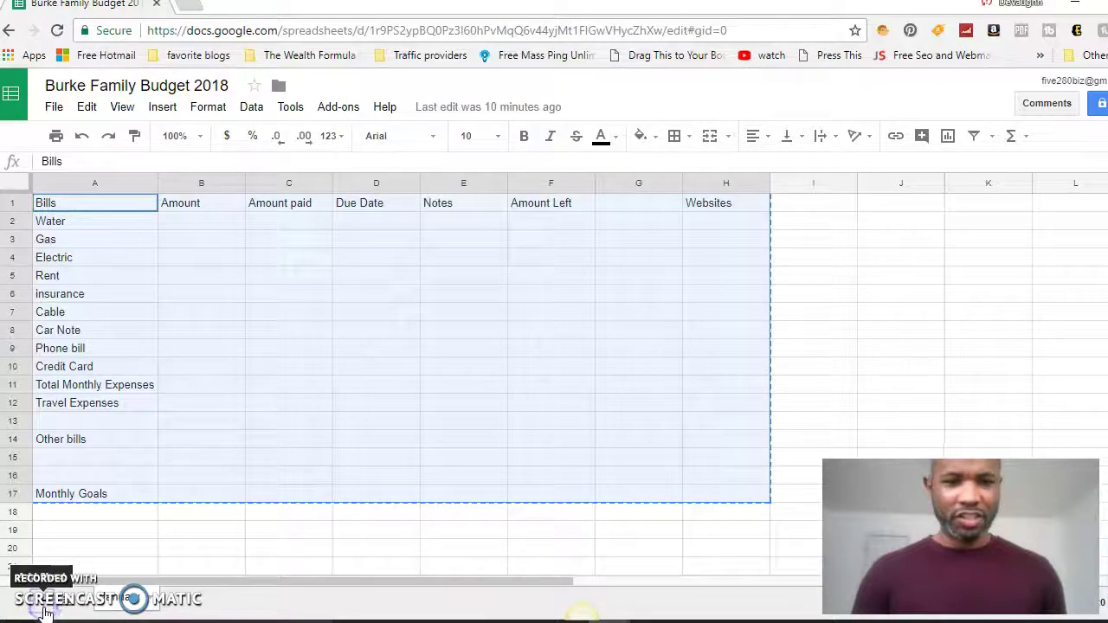
left_click(45, 612)
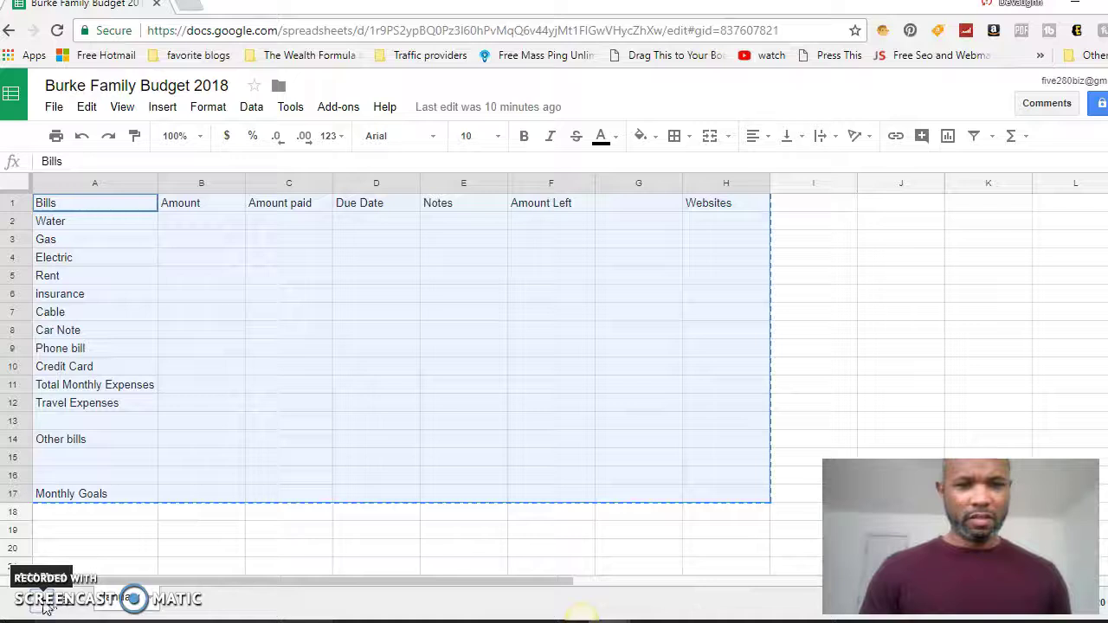
Paste the copied bill table into cell A1 of the blank new sheet.
left_click(45, 612)
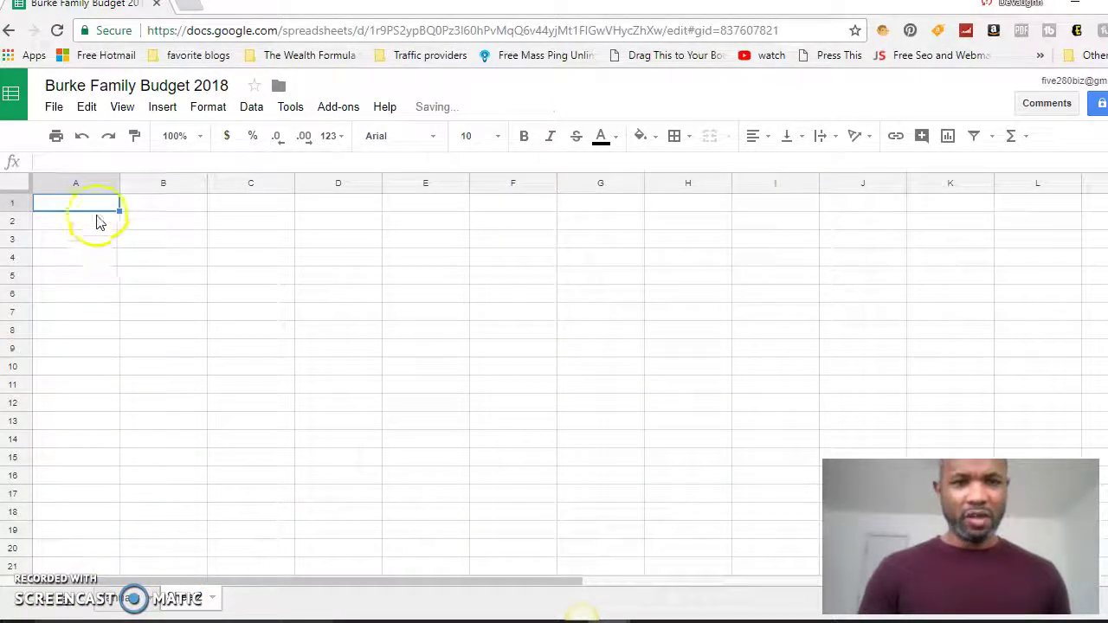
left_click(95, 208)
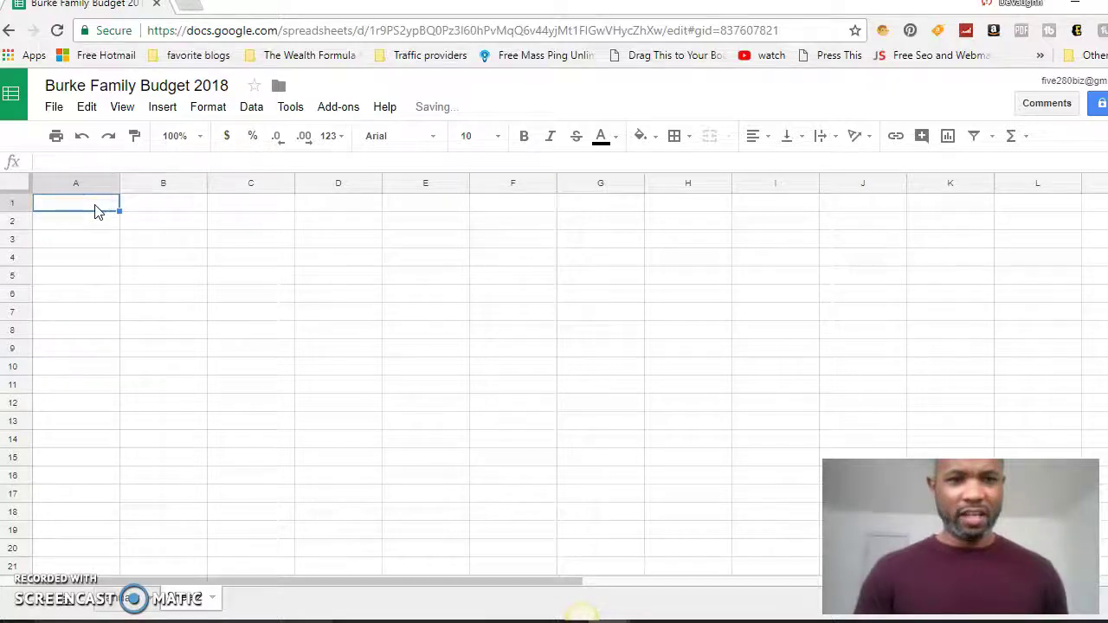
right_click(95, 208)
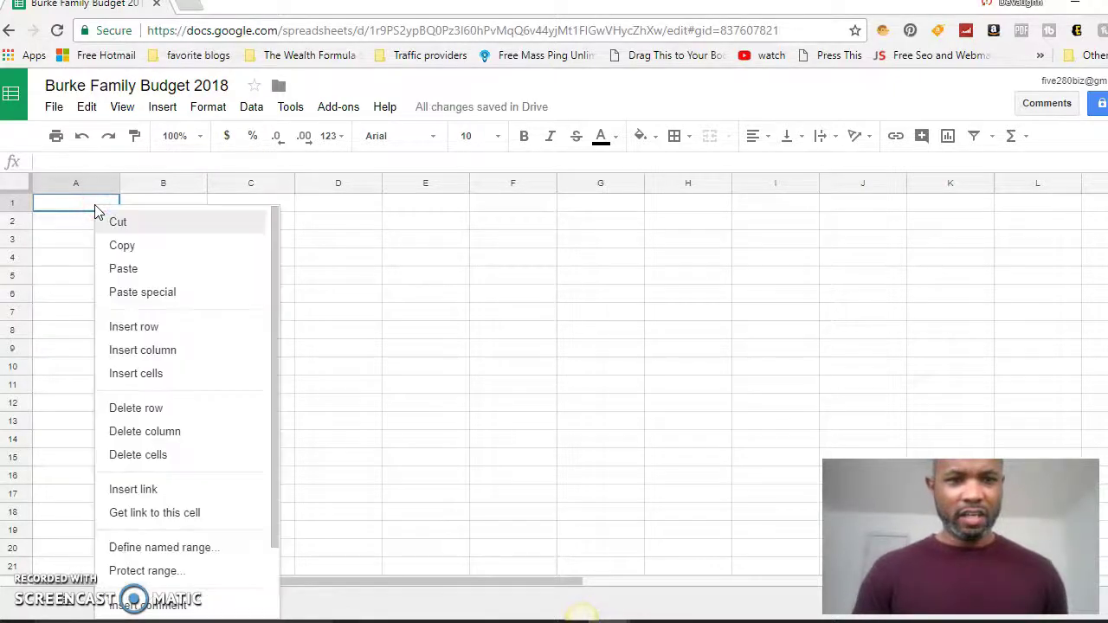
left_click(128, 274)
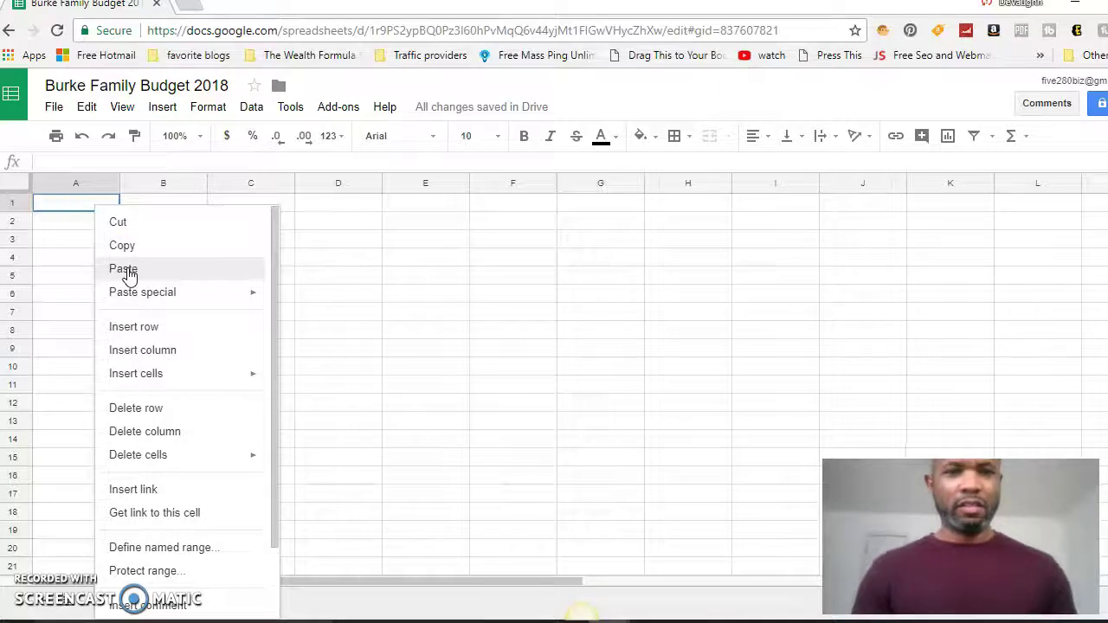
left_click(168, 267)
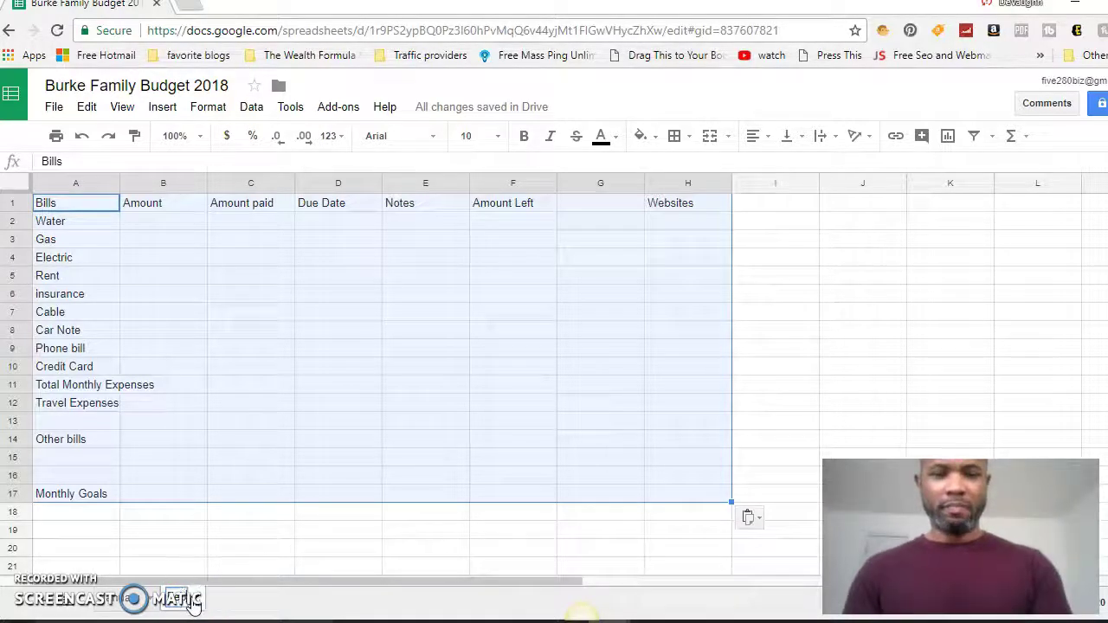
mouse_move(191, 598)
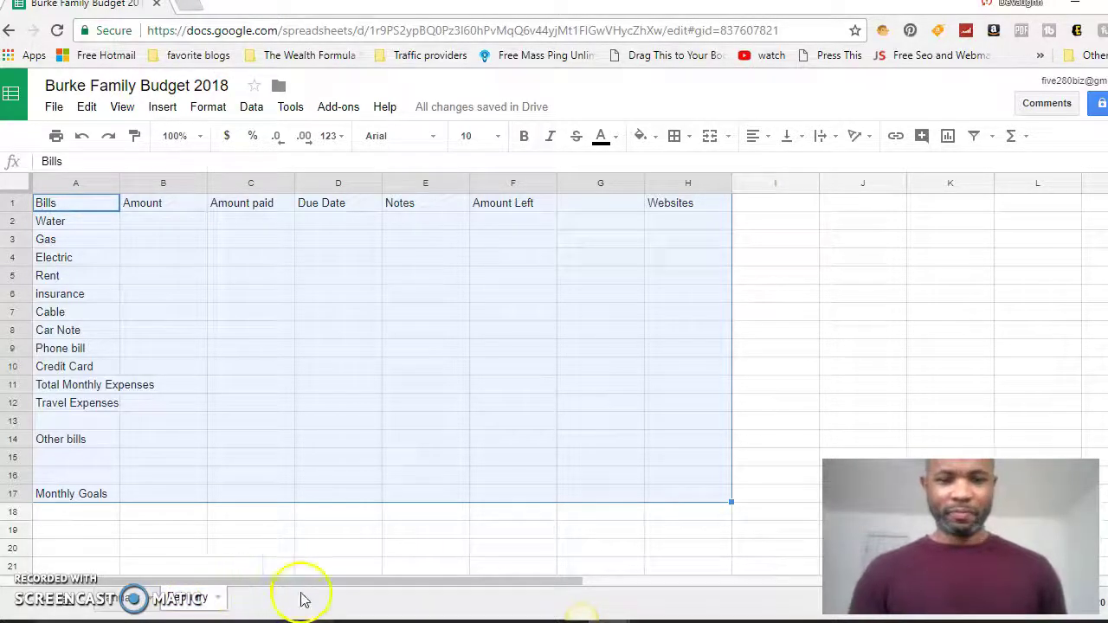
Auto-fit column A so 'Total Monthly Expenses' shows in full.
left_click(233, 515)
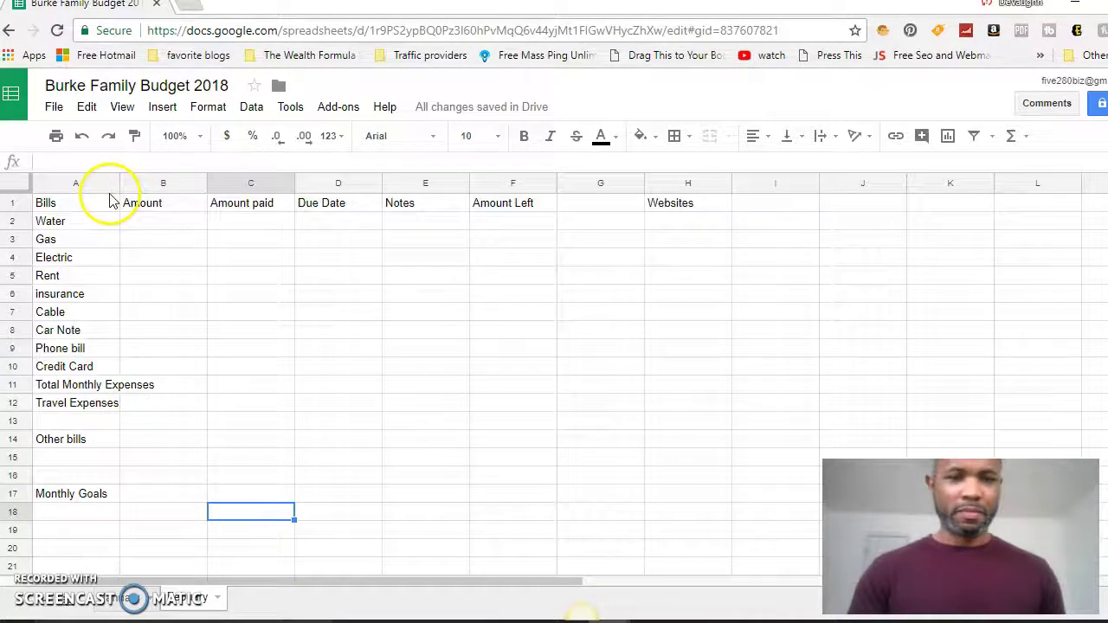
left_click_drag(119, 185, 118, 185)
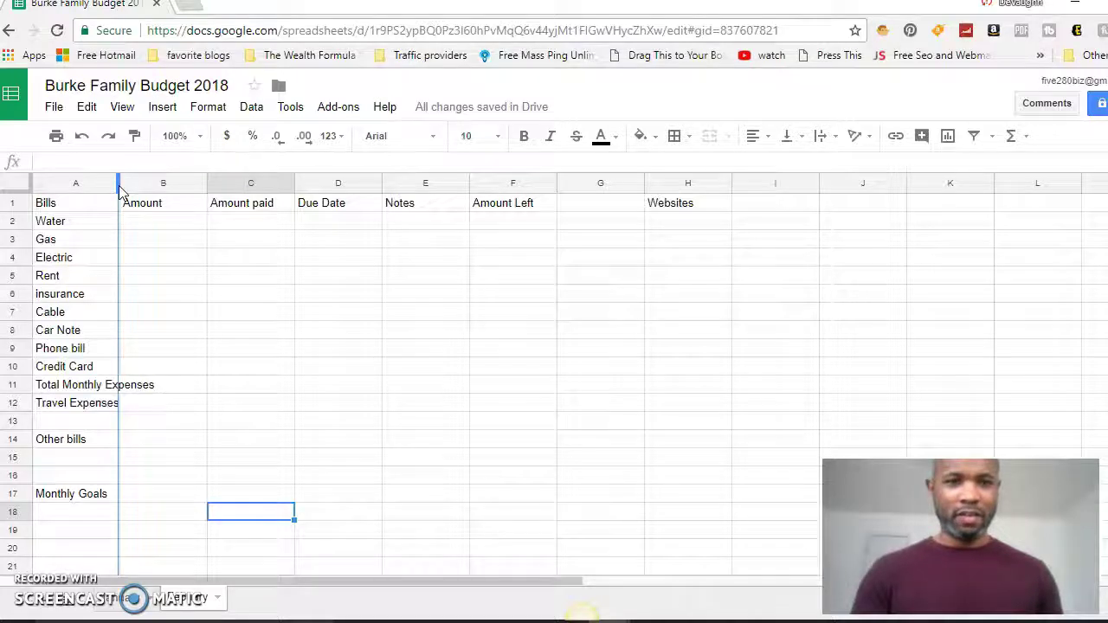
double_click(119, 184)
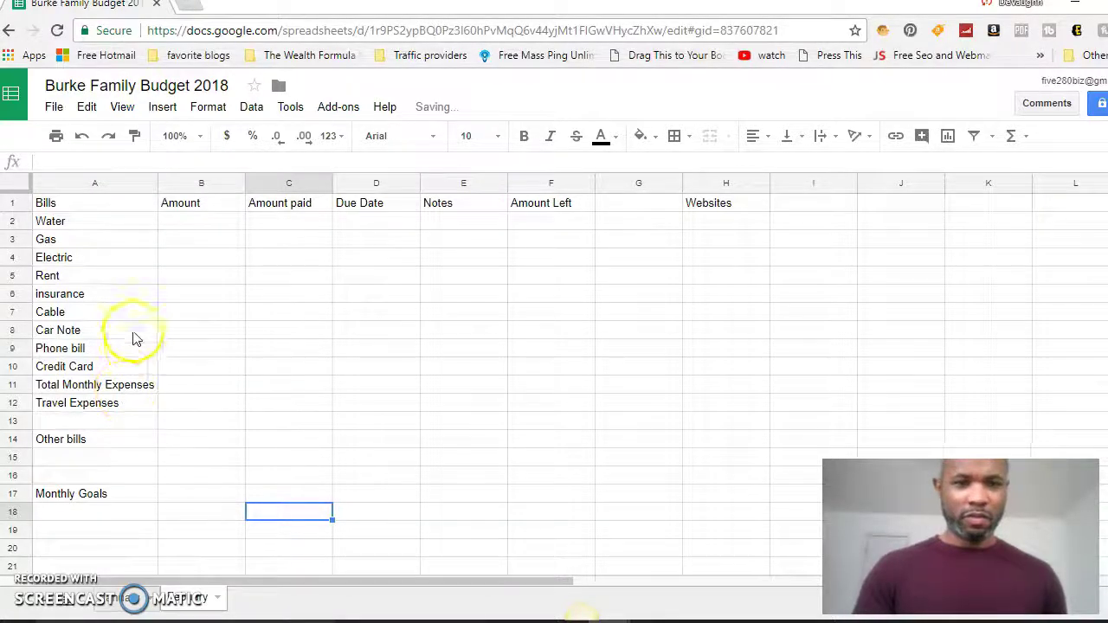